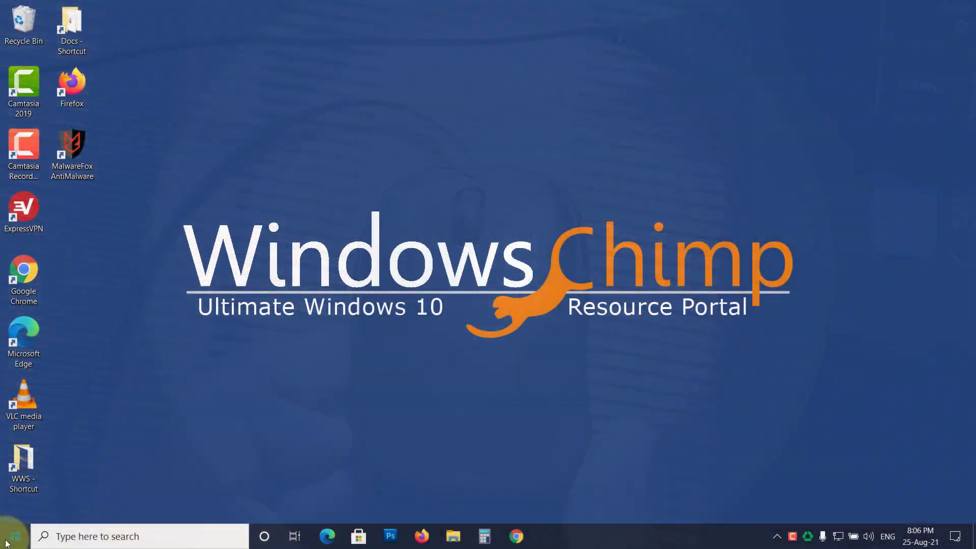
# In Settings > Devices > Mouse, set the primary mouse button to Right
pyautogui.press('super')
pyautogui.click(54, 479)
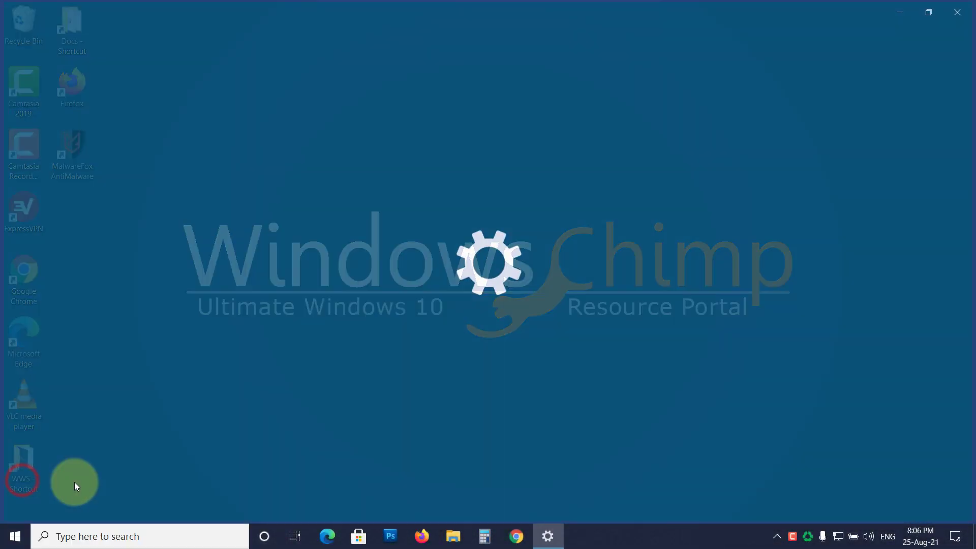
pyautogui.click(273, 214)
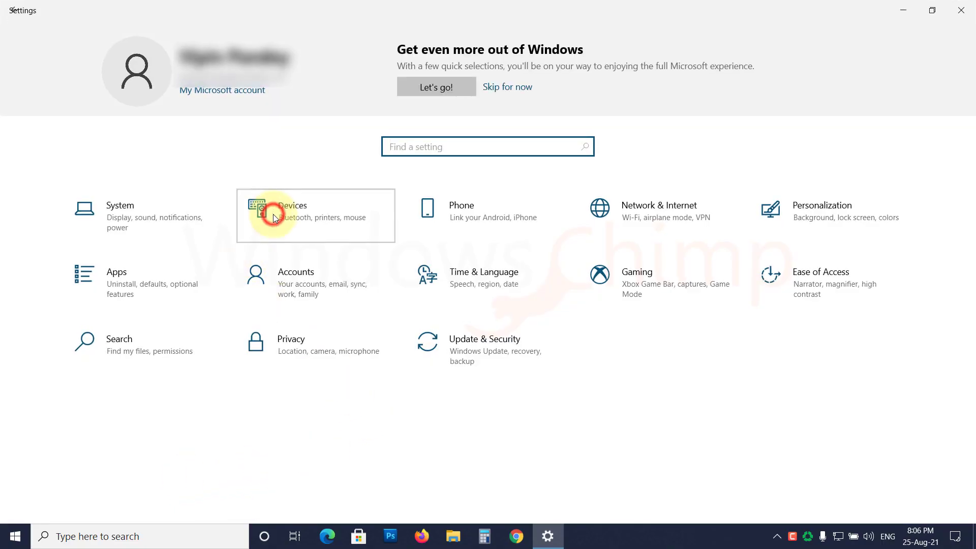
pyautogui.click(15, 203)
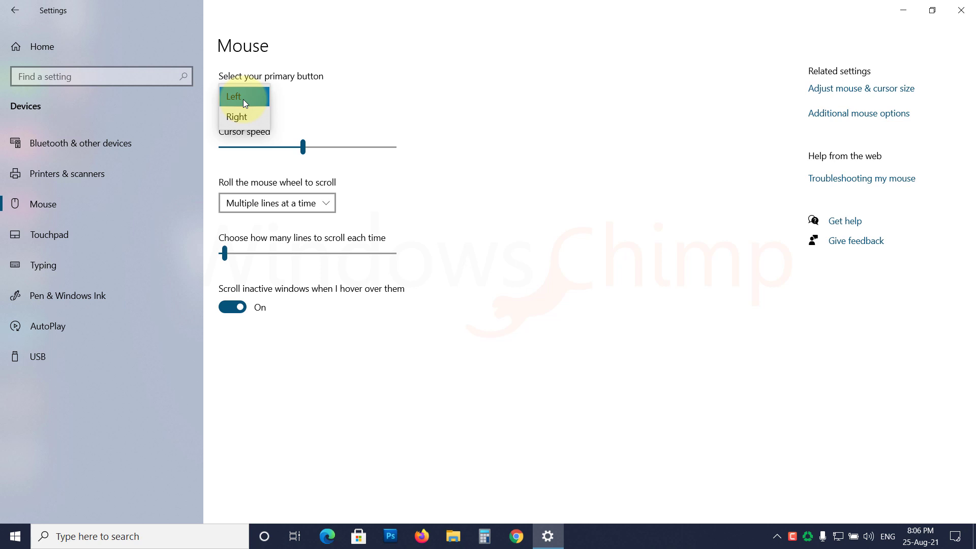
pyautogui.click(244, 118)
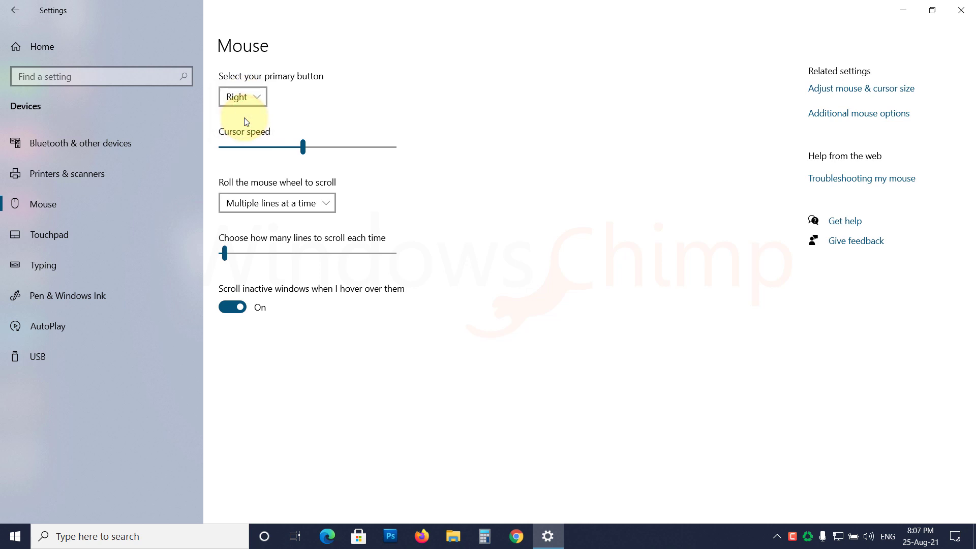
# Test the swap by opening and closing Chrome and Calculator, then set the primary button back to Left
pyautogui.click(516, 537)
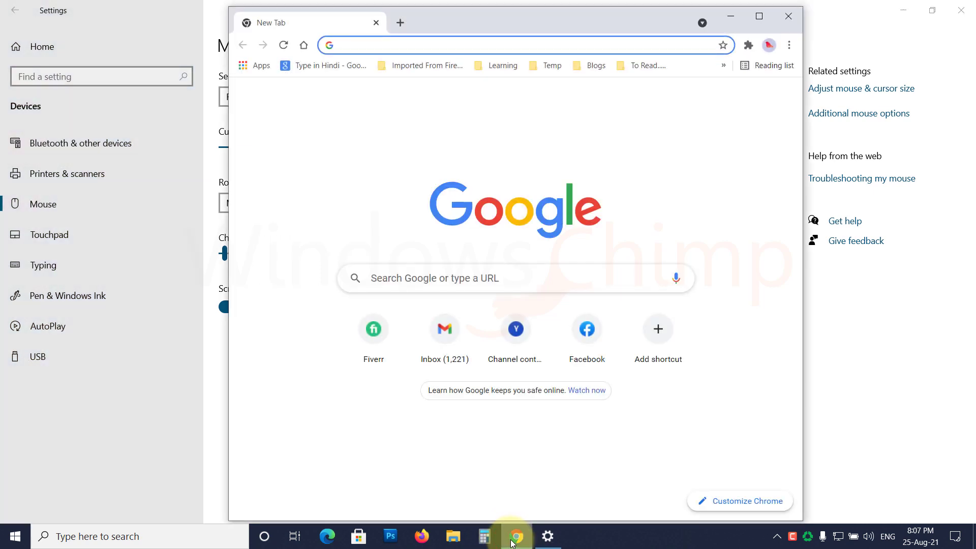
pyautogui.click(485, 537)
pyautogui.click(787, 17)
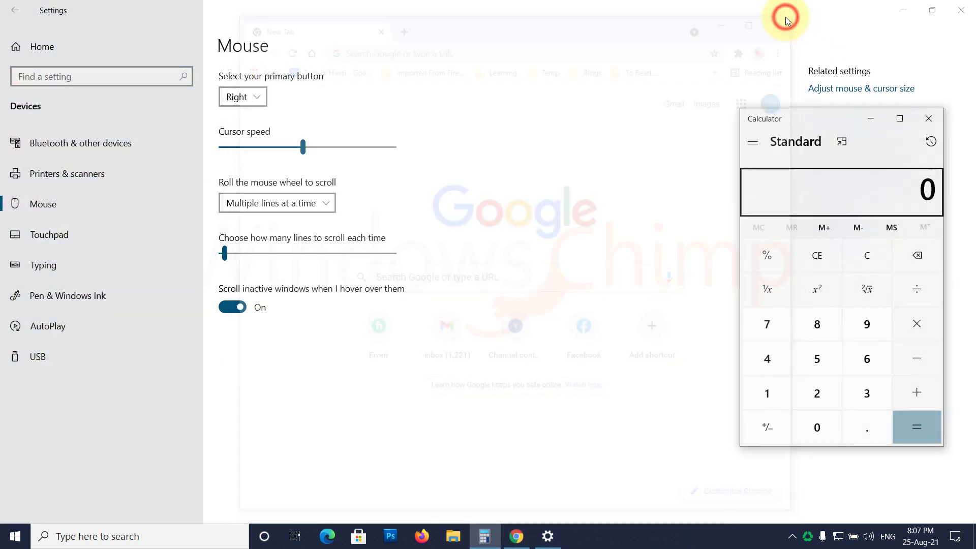
pyautogui.click(928, 118)
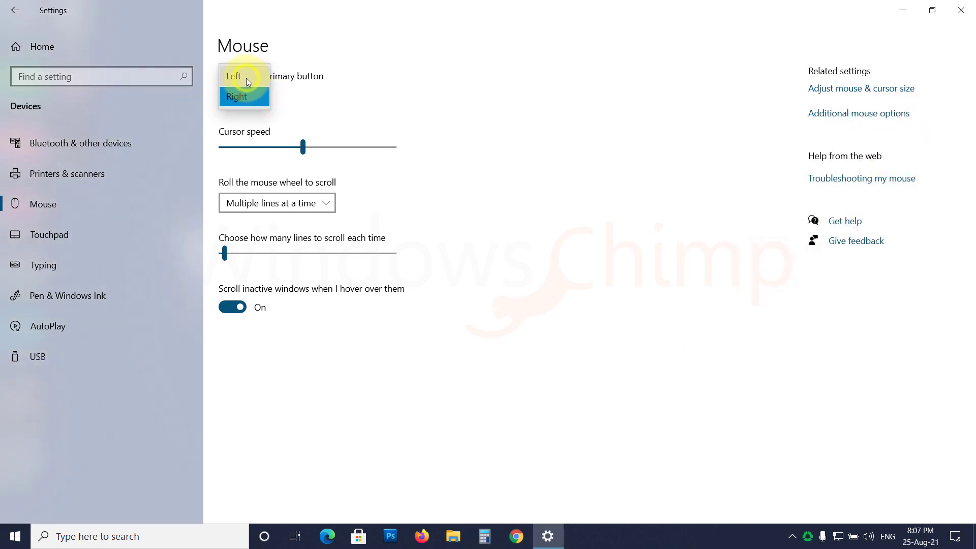
pyautogui.click(245, 77)
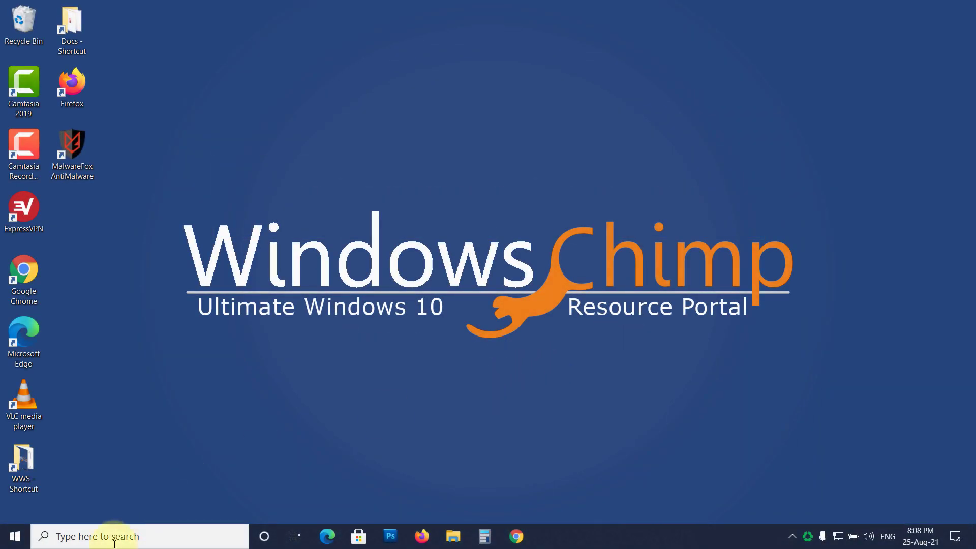
# Restart the PC from the Start menu's power options
pyautogui.click(16, 536)
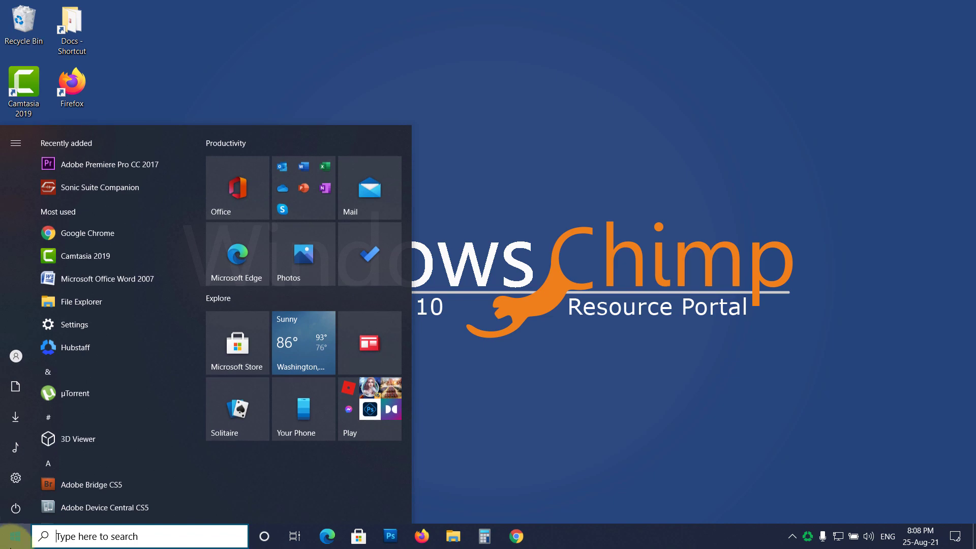
pyautogui.click(16, 509)
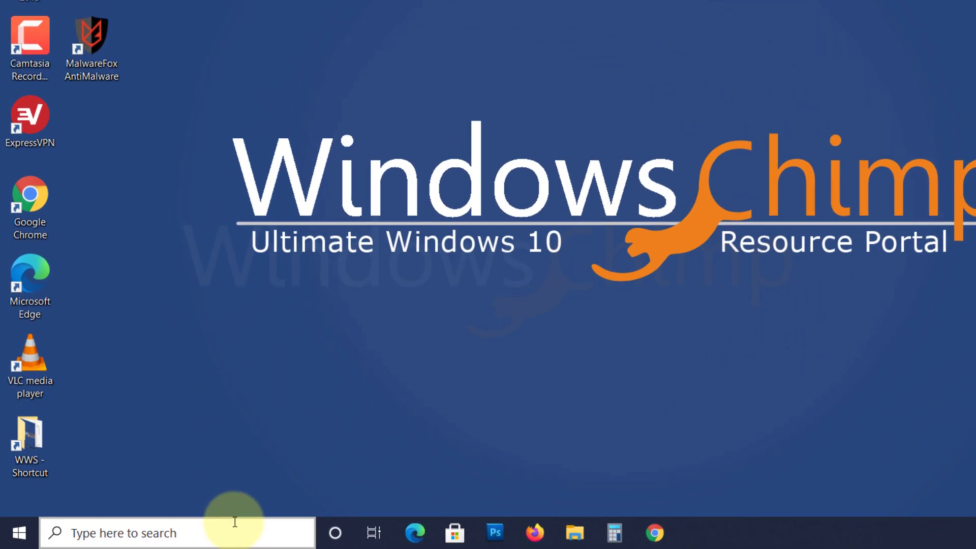
# Find Task Manager by searching 'task manag' and restart the Windows Explorer process
pyautogui.click(234, 522)
pyautogui.write('task manager')
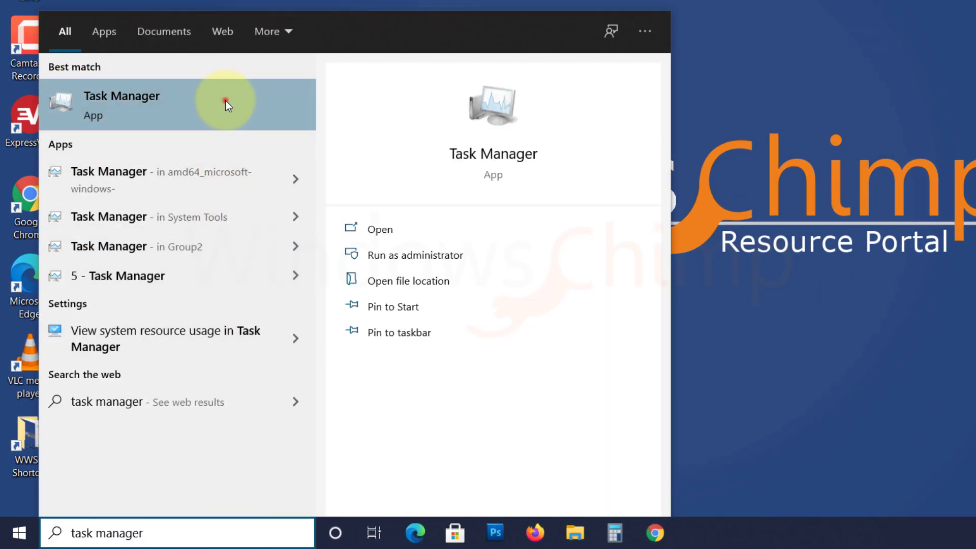
pyautogui.click(225, 100)
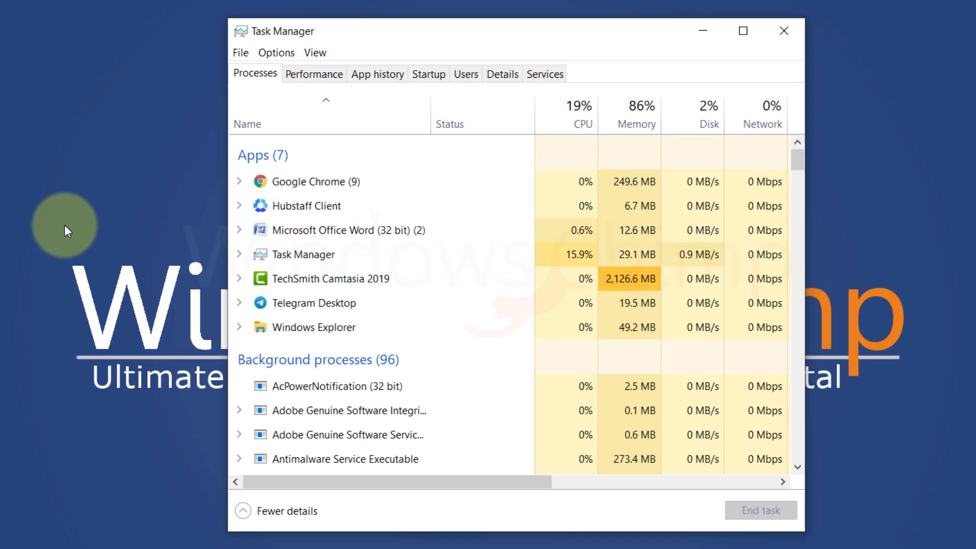
pyautogui.click(477, 325)
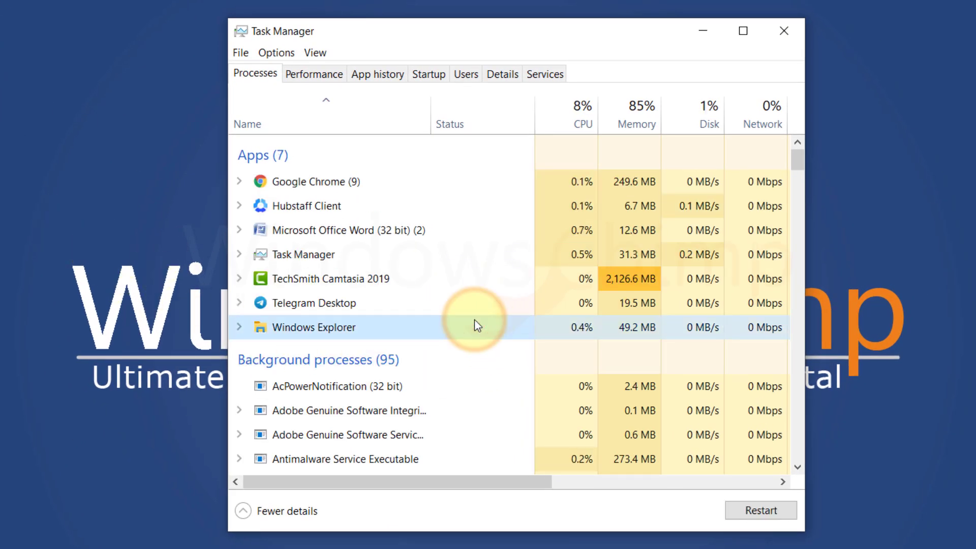
pyautogui.click(757, 511)
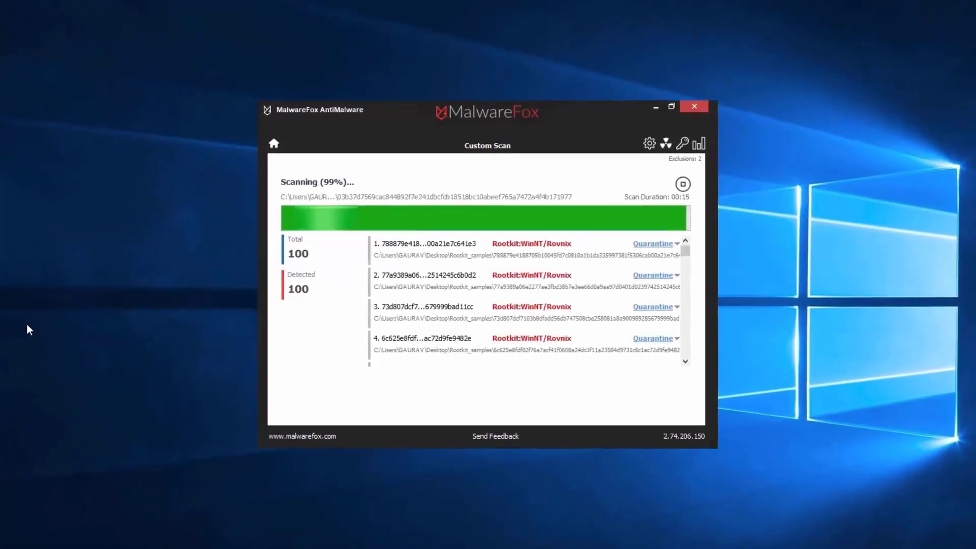
# Quarantine the 100 rootkits detected by the MalwareFox custom scan
pyautogui.scroll(-6, 681, 351)
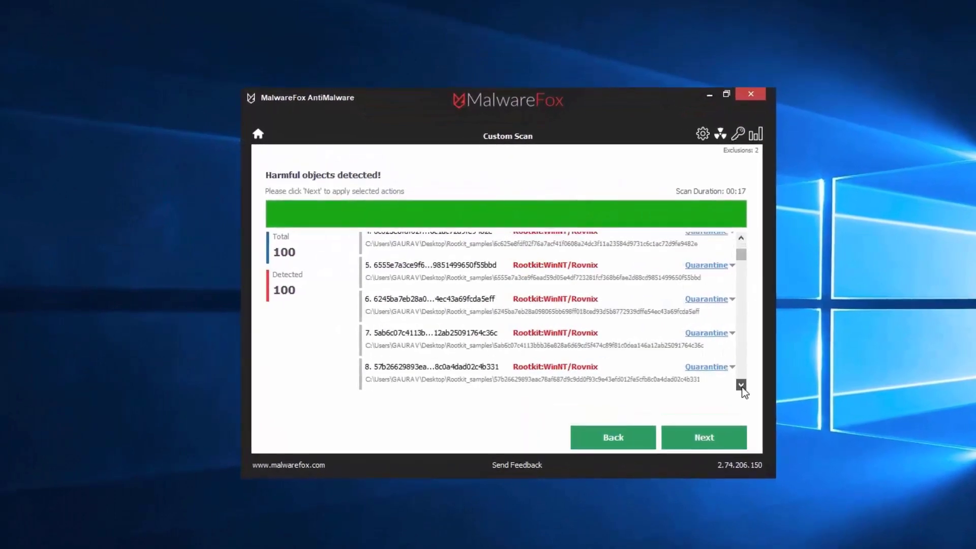
pyautogui.click(717, 444)
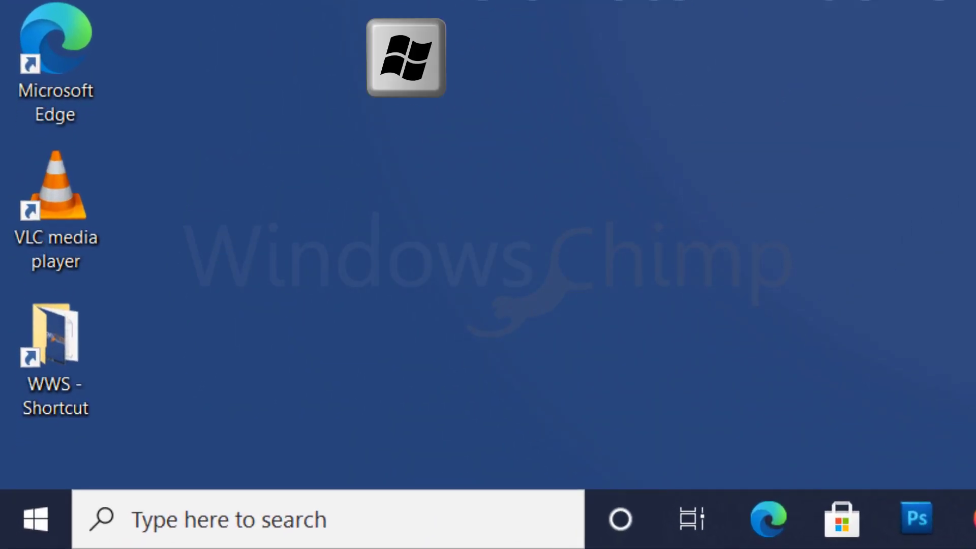
# Launch Device Manager by running devmgmt.msc from the Run box
pyautogui.press('super+r')
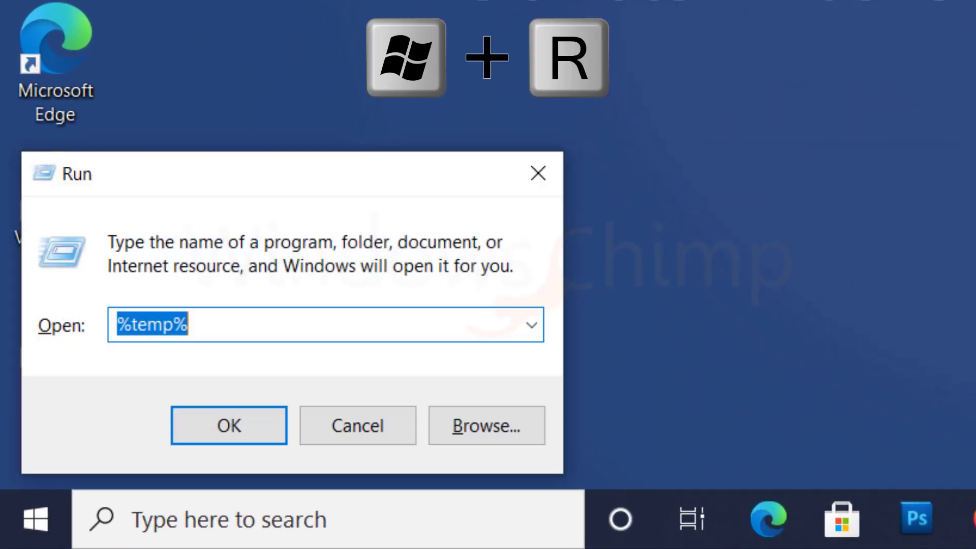
pyautogui.write('devmgm')
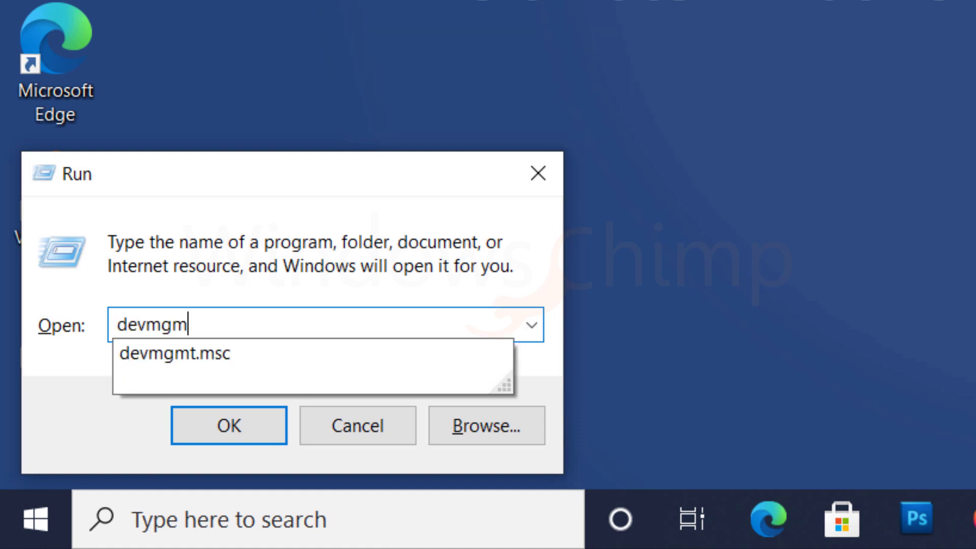
pyautogui.write('t.msc')
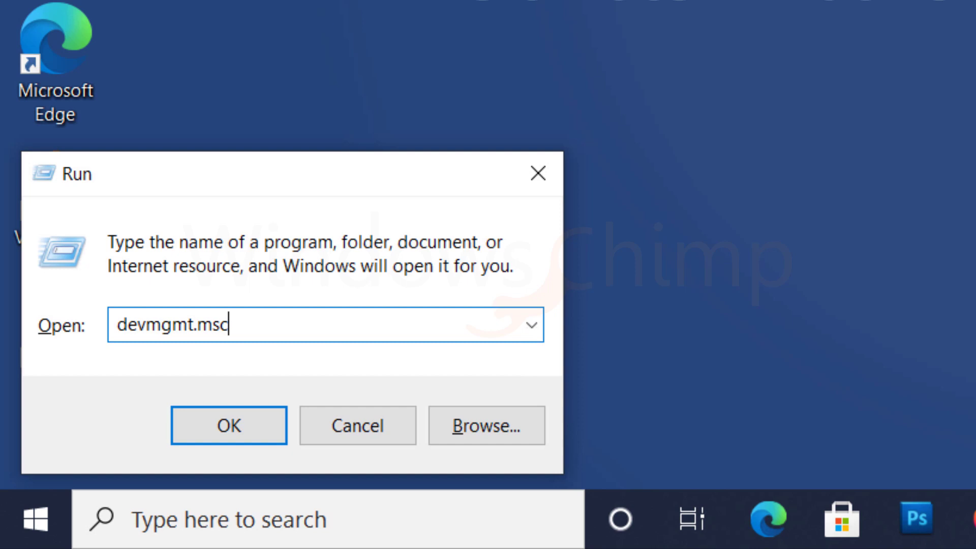
pyautogui.press('Return')
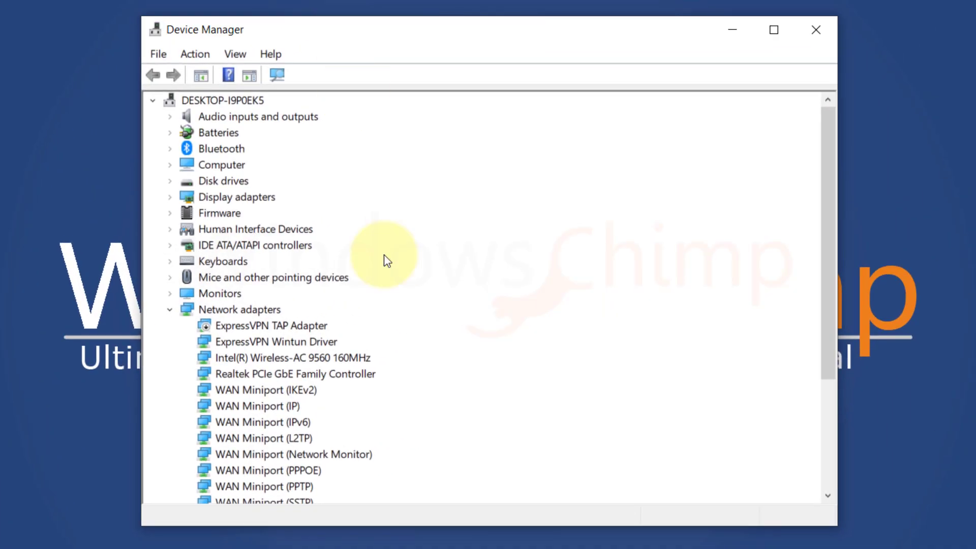
# Search automatically for an updated driver for the first HID-compliant mouse under Mice
pyautogui.click(173, 308)
pyautogui.click(171, 278)
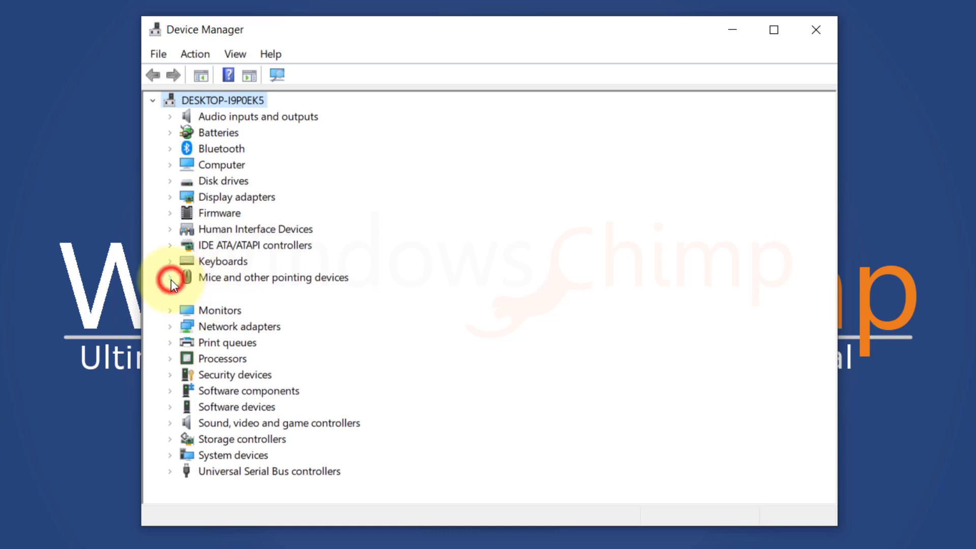
pyautogui.click(242, 294)
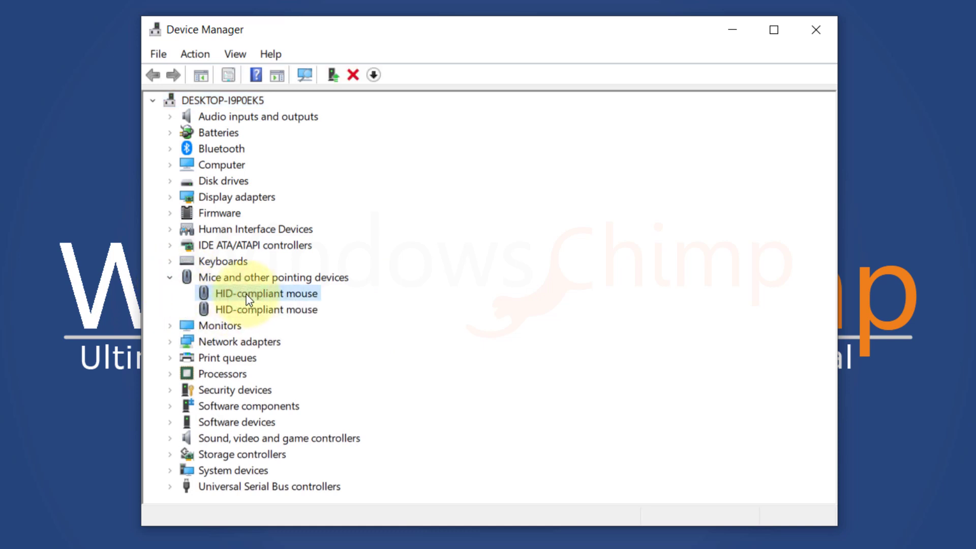
pyautogui.doubleClick(247, 293)
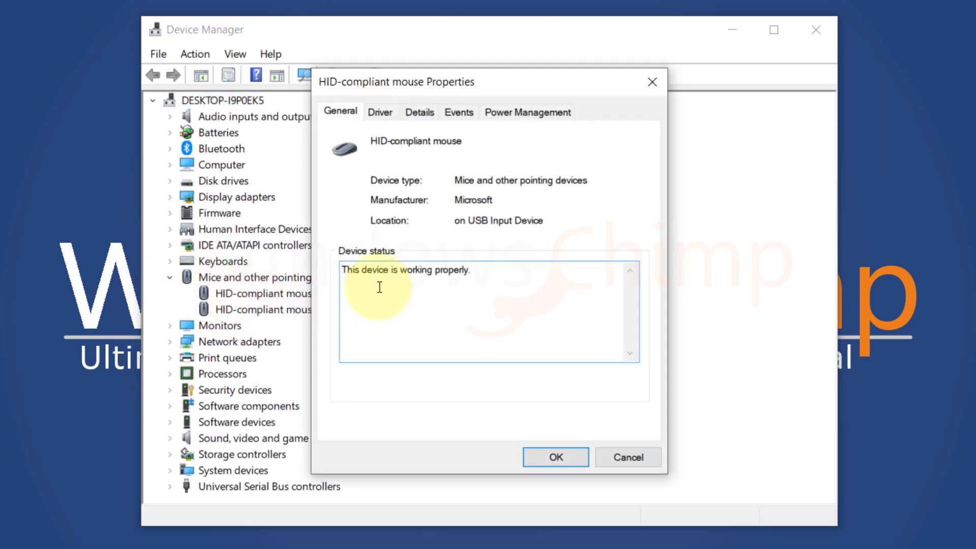
pyautogui.click(379, 113)
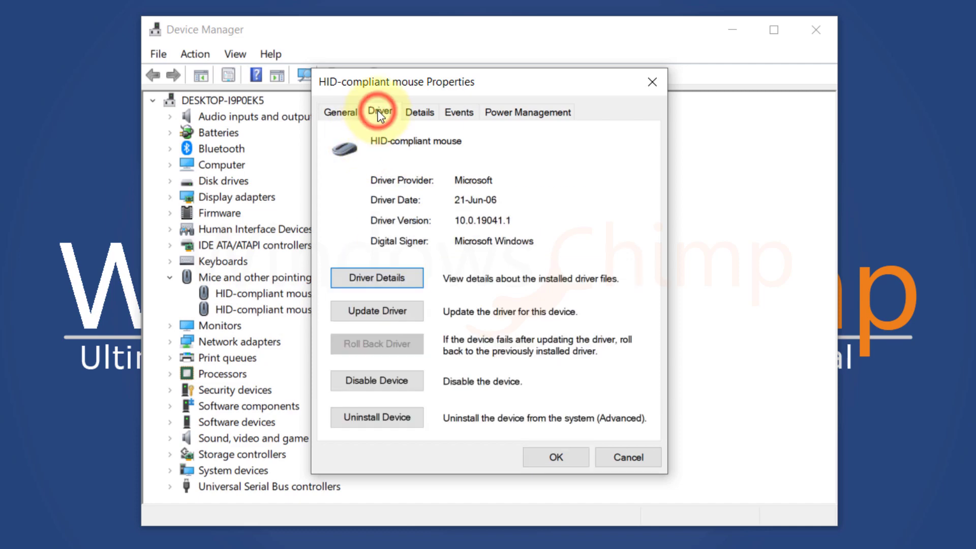
pyautogui.click(371, 311)
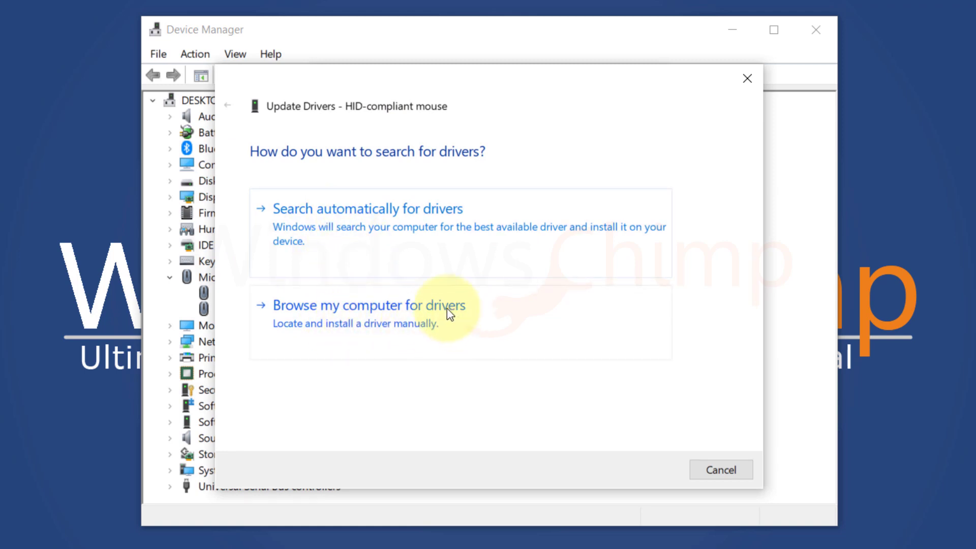
pyautogui.click(460, 256)
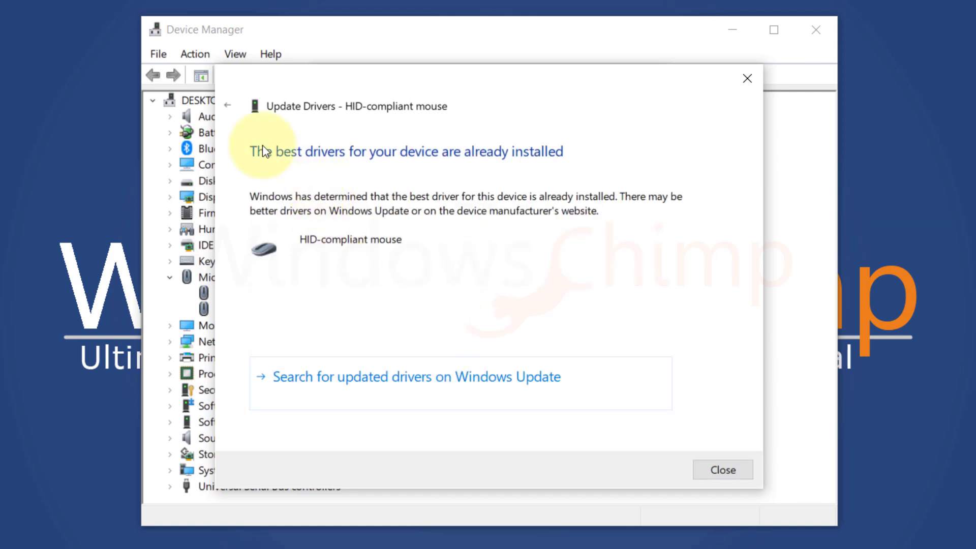
pyautogui.click(227, 106)
# Start a driver update for the second HID-compliant mouse from its Driver tab
pyautogui.click(300, 311)
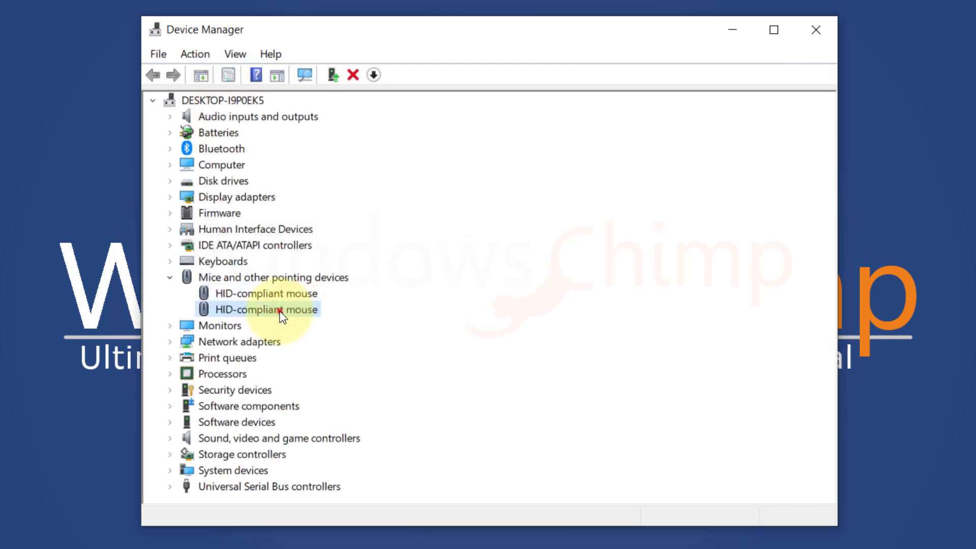
pyautogui.doubleClick(280, 311)
pyautogui.click(376, 111)
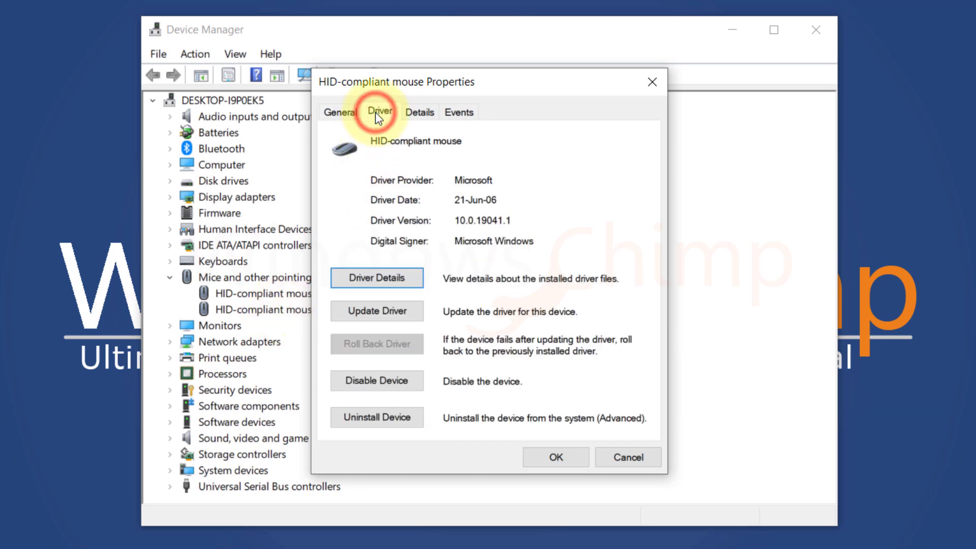
pyautogui.click(395, 310)
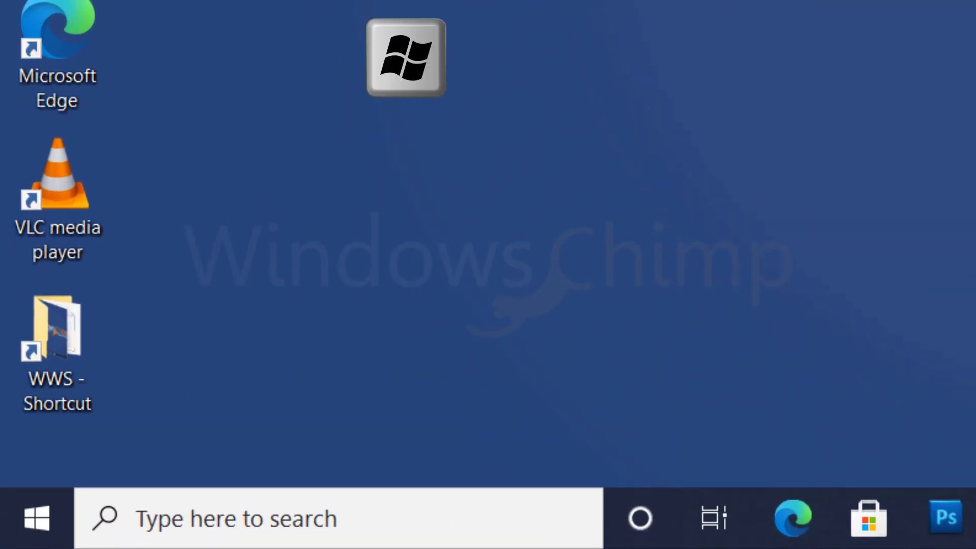
# Run regedit from the Run box to launch Registry Editor
pyautogui.press('super+r')
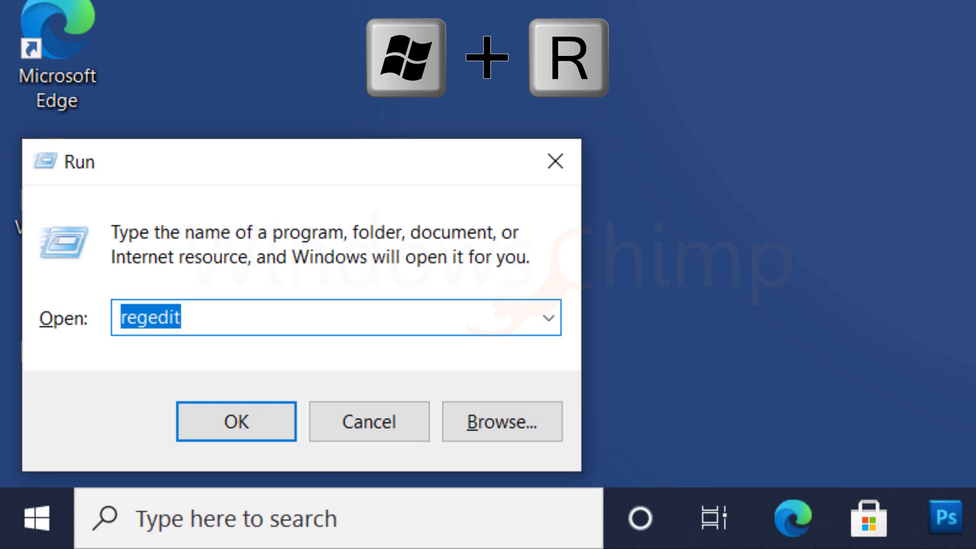
pyautogui.write('reg')
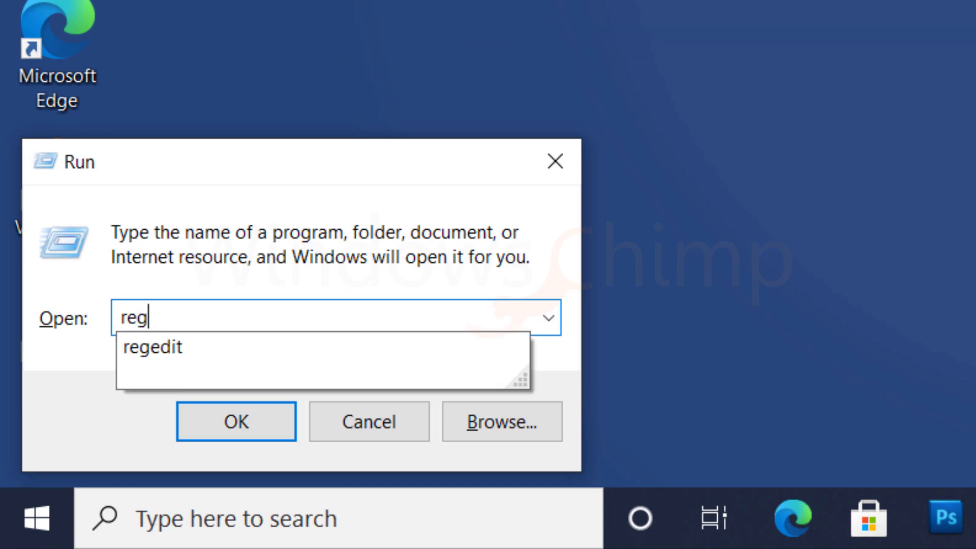
pyautogui.write('edit')
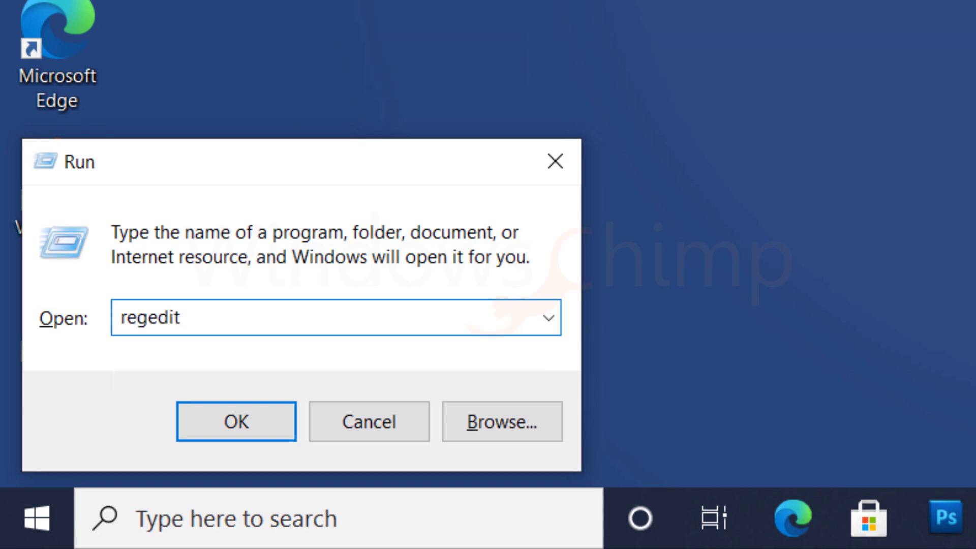
pyautogui.press('Return')
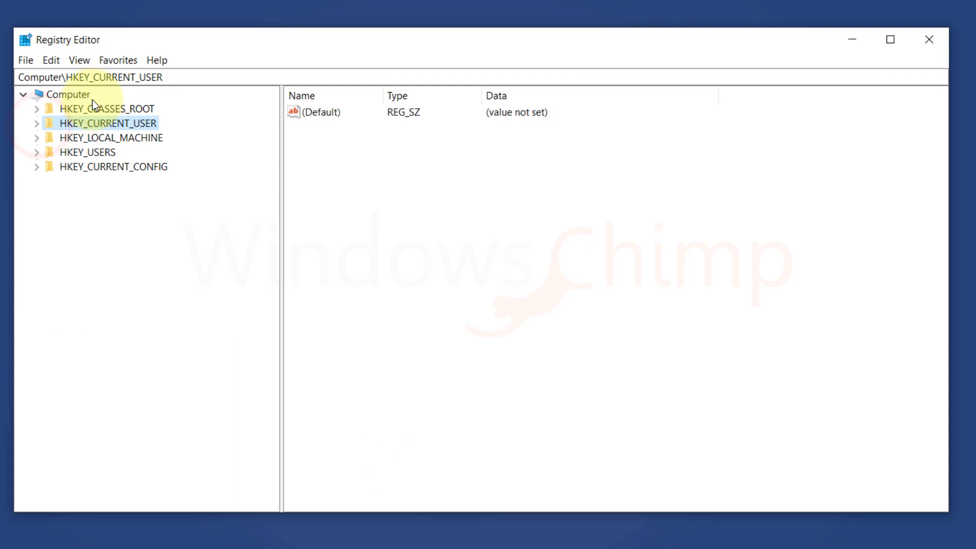
# Expand HKEY_CLASSES_ROOT\Directory\Background\shellex\ContextMenuHandlers in the registry tree
pyautogui.click(36, 108)
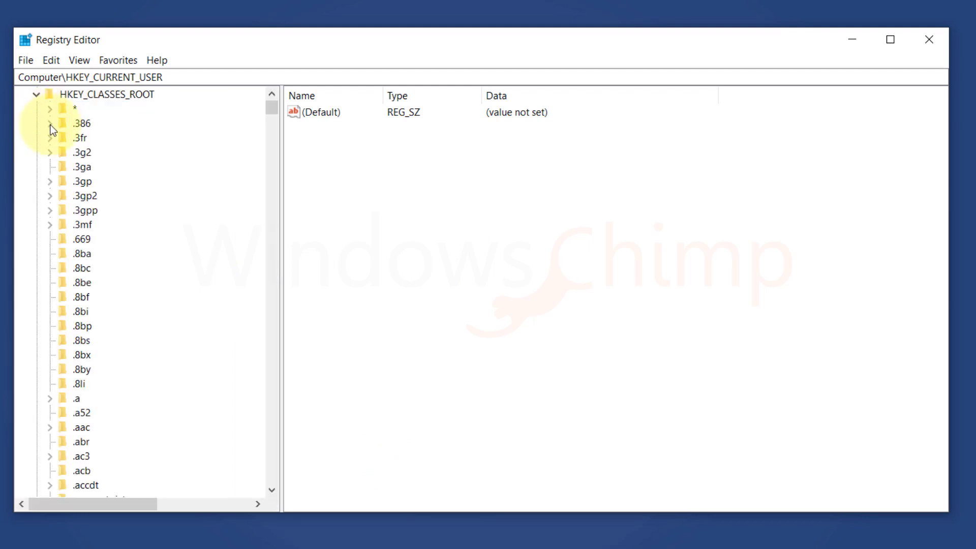
pyautogui.click(81, 124)
pyautogui.press('d')
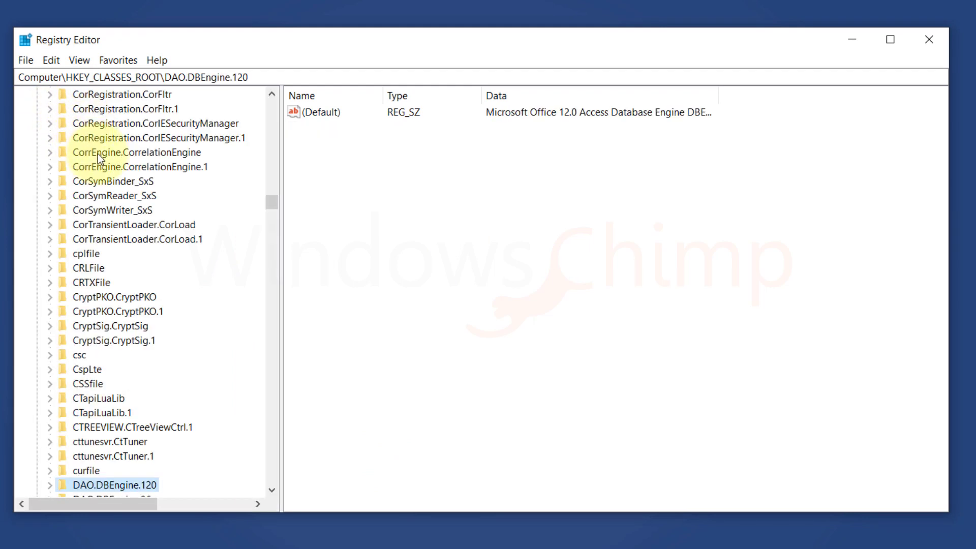
pyautogui.scroll(-10, 119, 353)
pyautogui.scroll(-10, 118, 354)
pyautogui.click(81, 325)
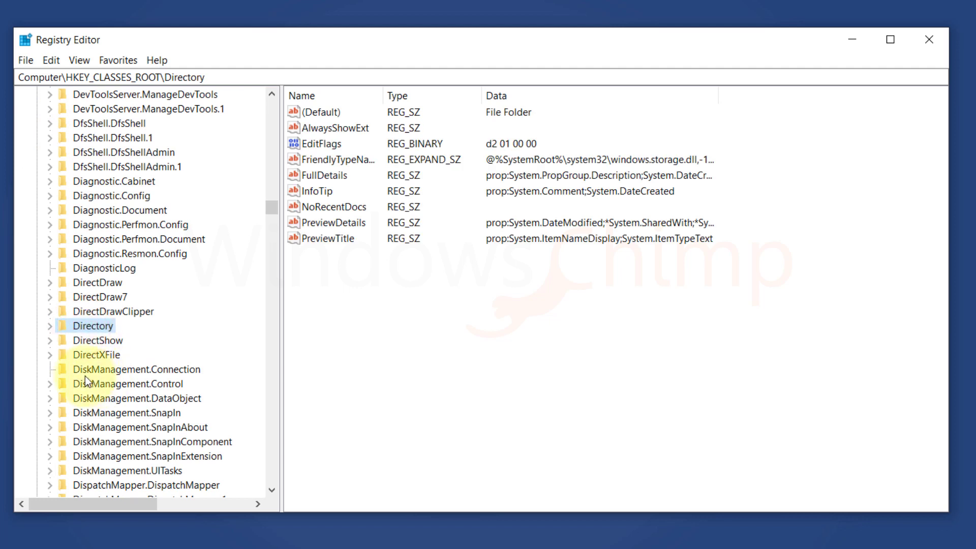
pyautogui.click(50, 328)
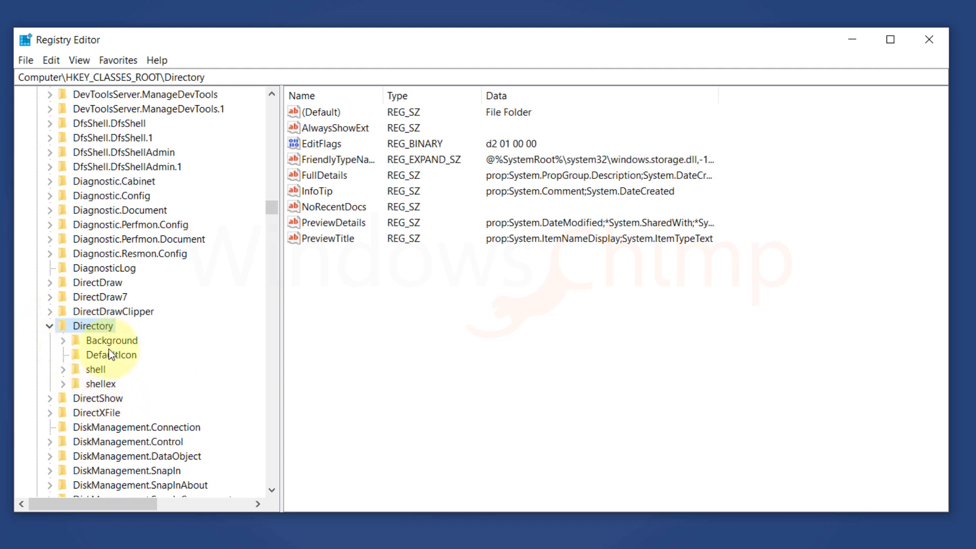
pyautogui.click(63, 341)
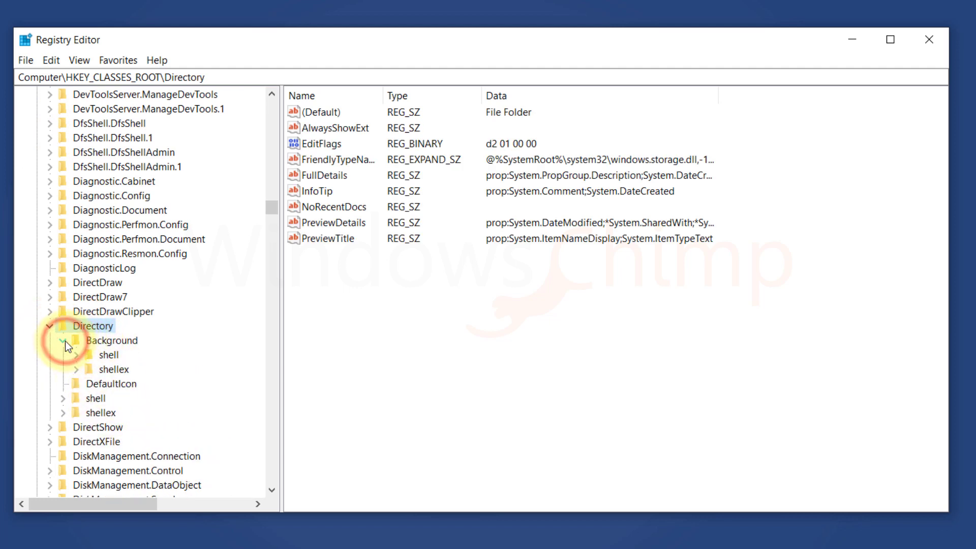
pyautogui.click(105, 368)
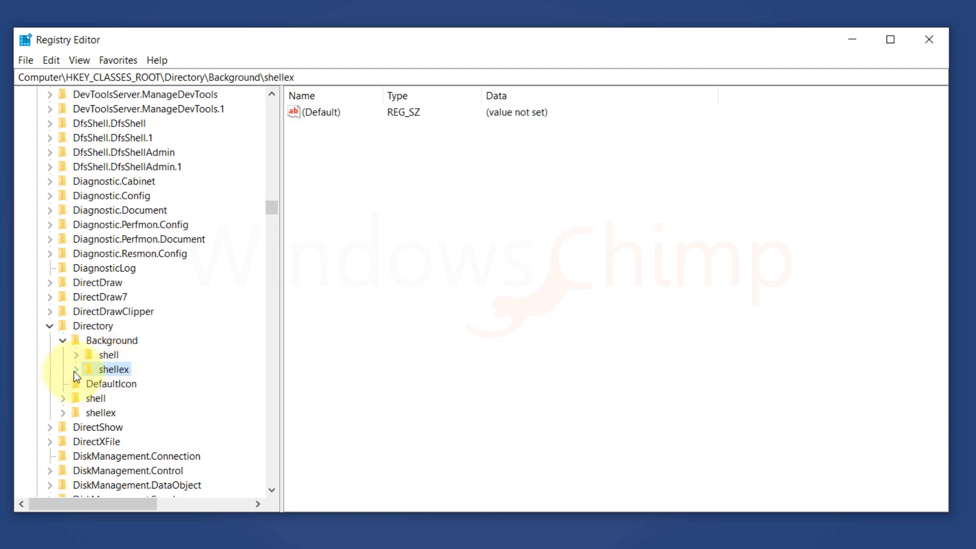
pyautogui.click(77, 369)
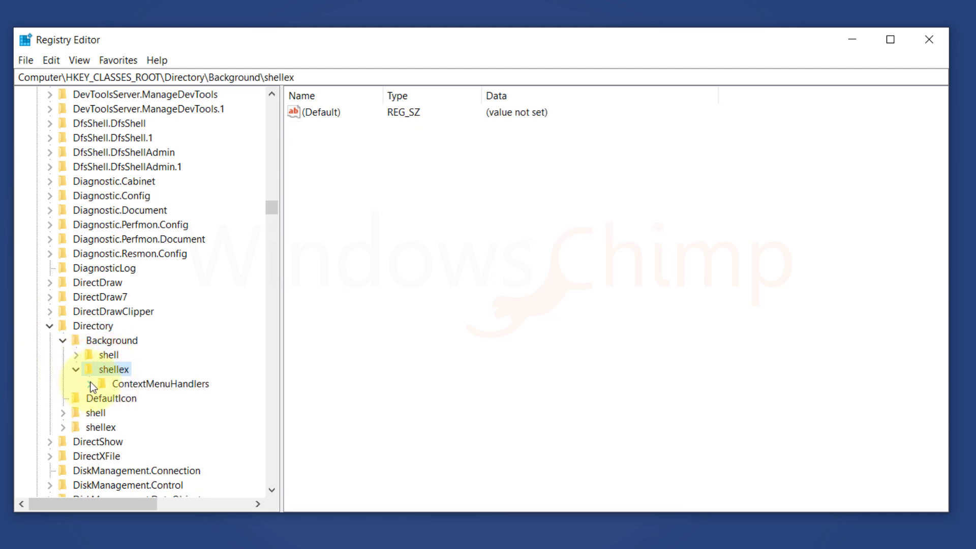
pyautogui.click(91, 383)
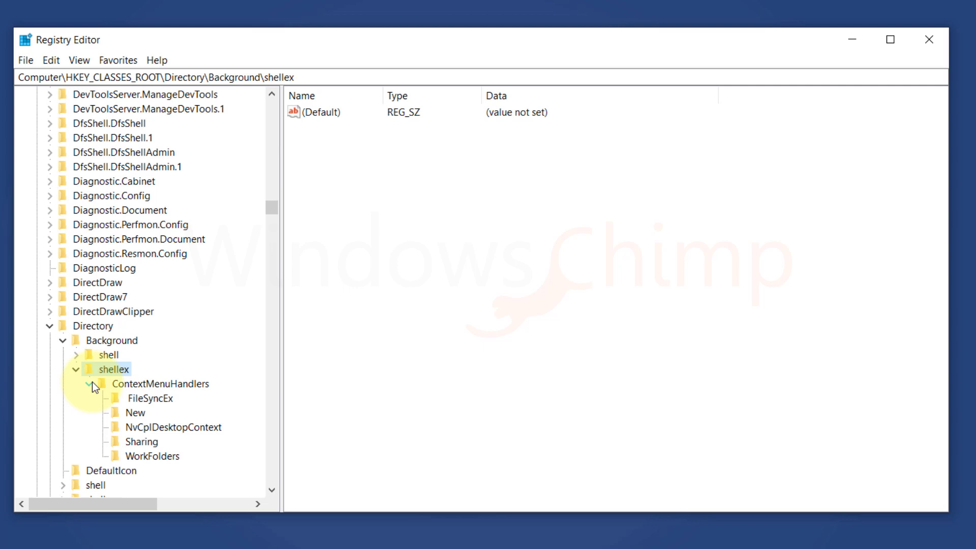
# Inspect the New and WorkFolders handlers, then delete the FileSyncEx key and confirm
pyautogui.click(153, 385)
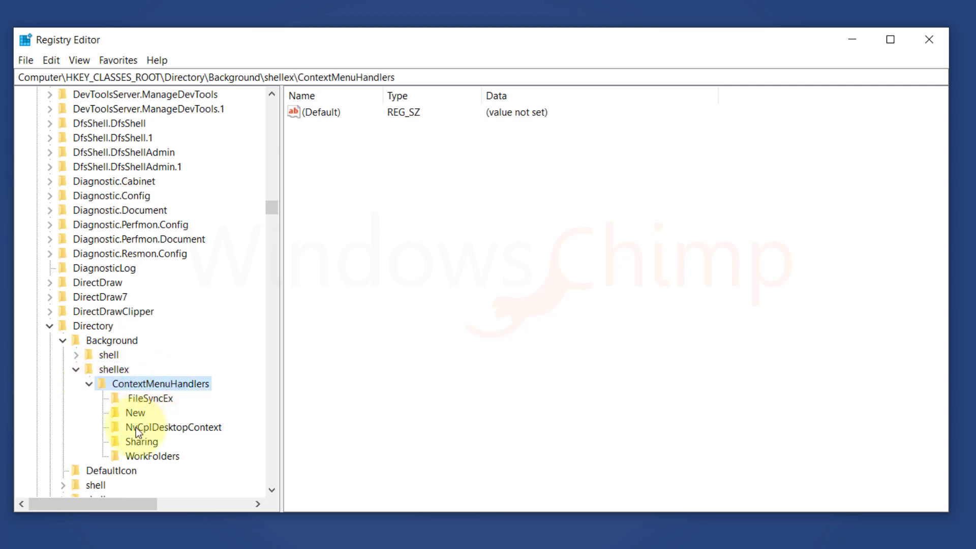
pyautogui.click(132, 413)
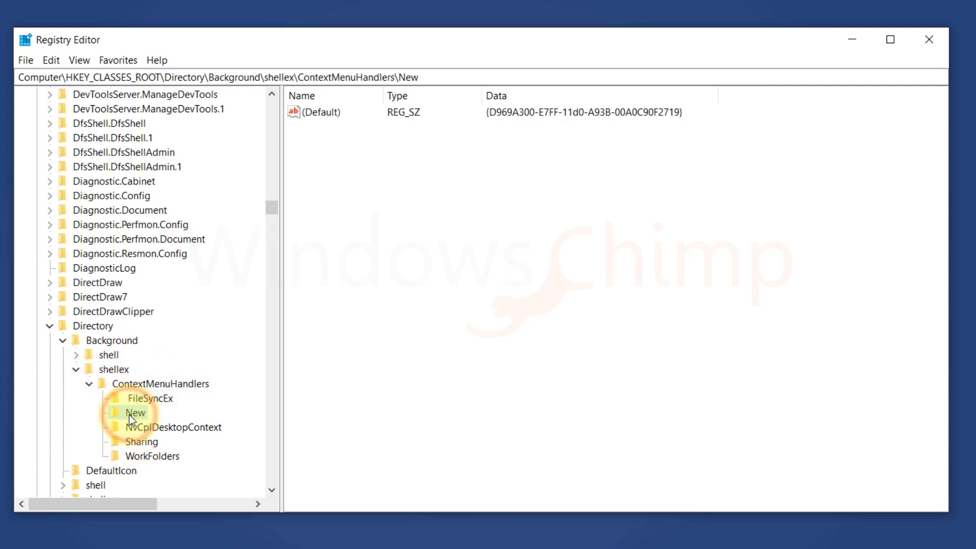
pyautogui.click(143, 456)
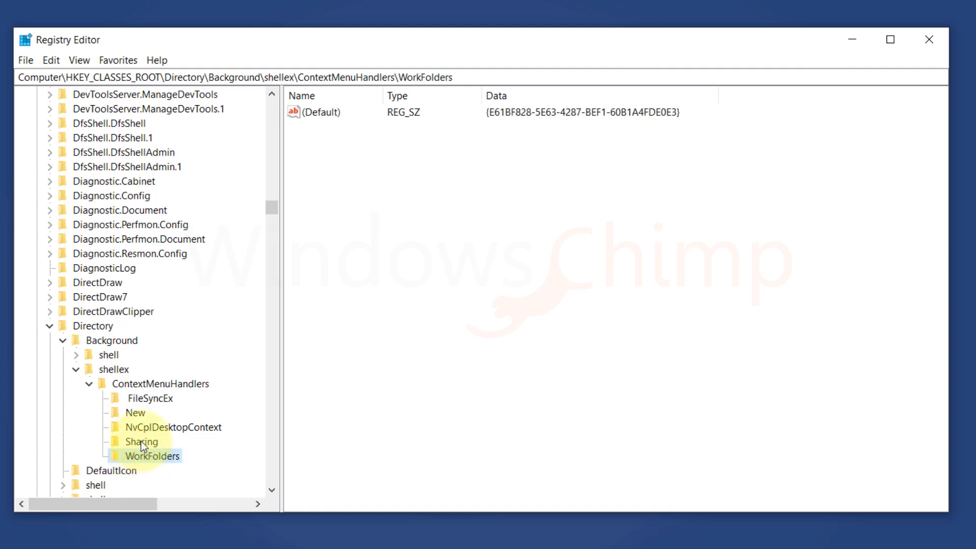
pyautogui.click(163, 399)
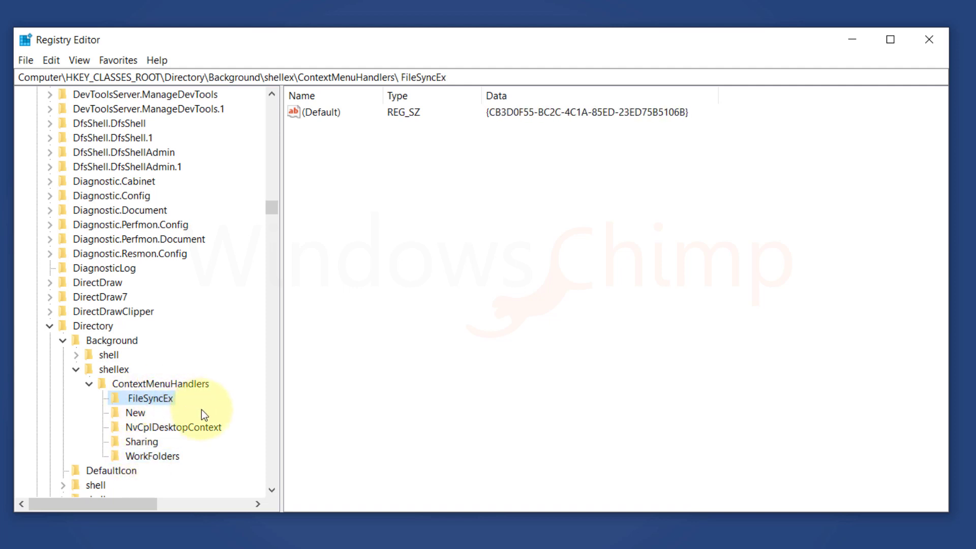
pyautogui.press('Delete')
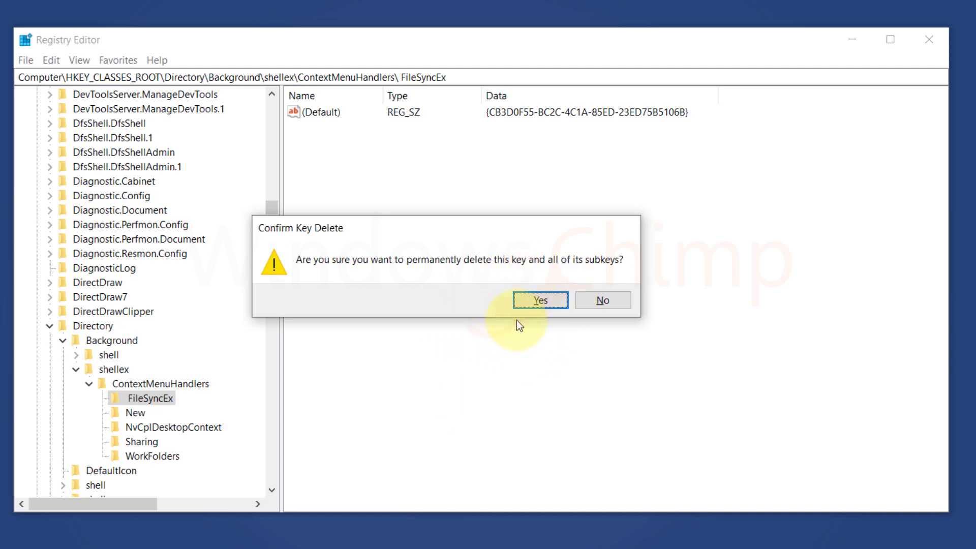
pyautogui.click(540, 299)
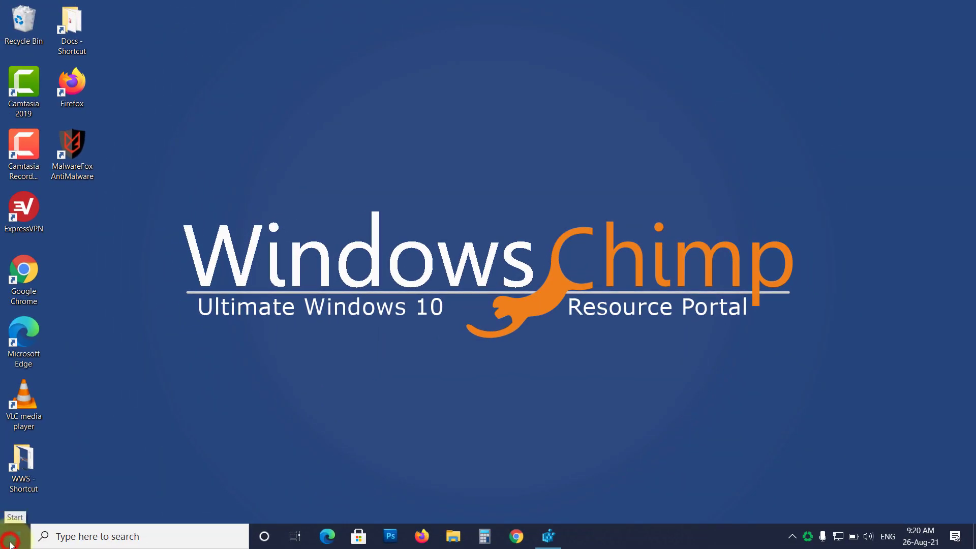
# View the Start menu's power options, close the menu, and right-click the desktop to test it
pyautogui.click(15, 536)
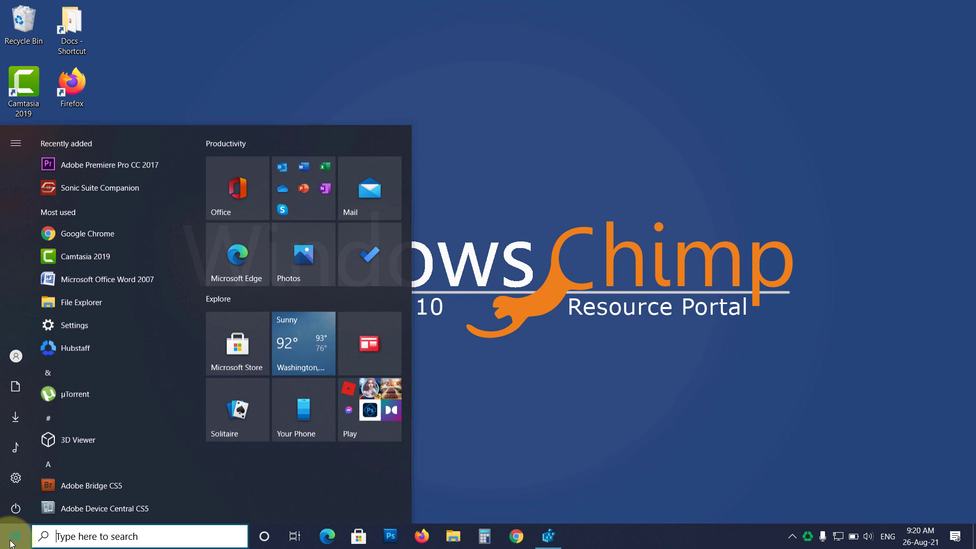
pyautogui.click(15, 509)
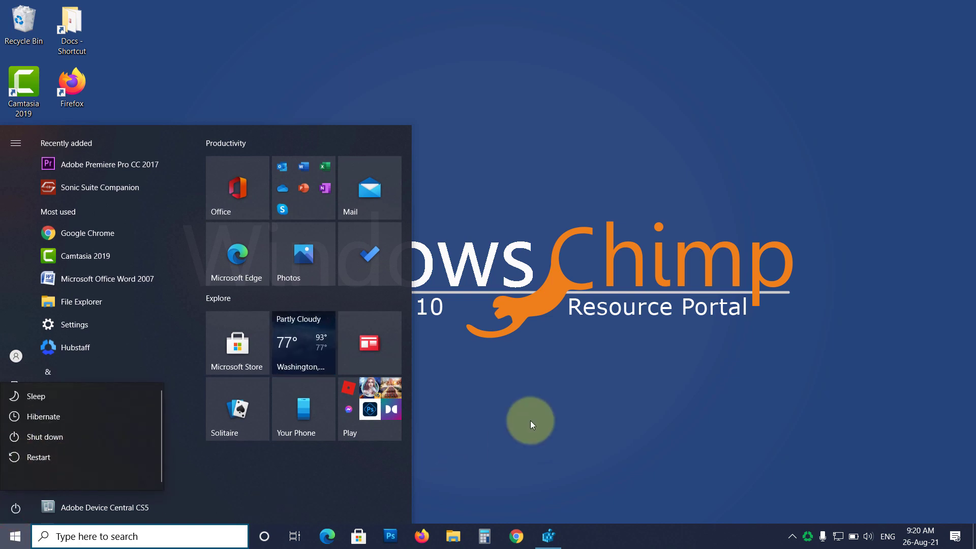
pyautogui.click(507, 413)
pyautogui.click(489, 414)
pyautogui.rightClick(409, 153)
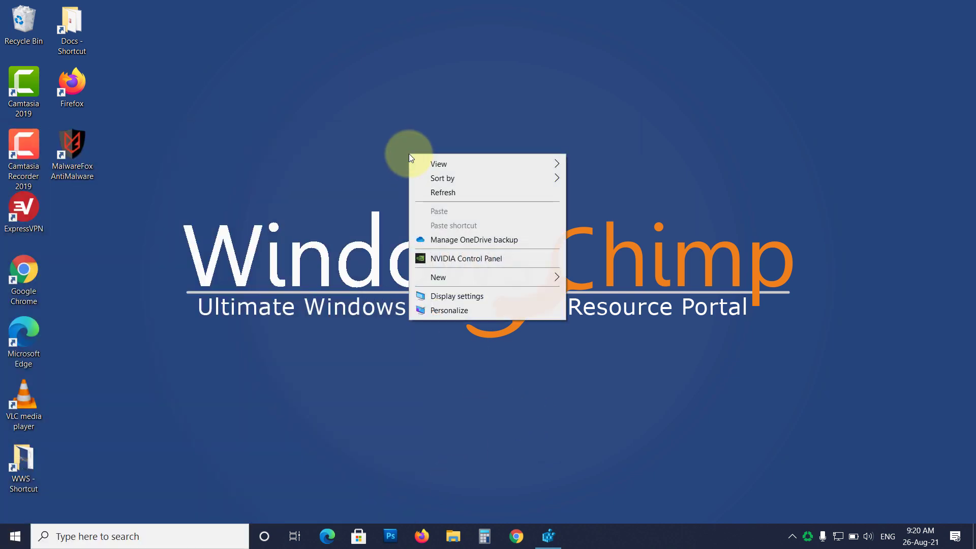